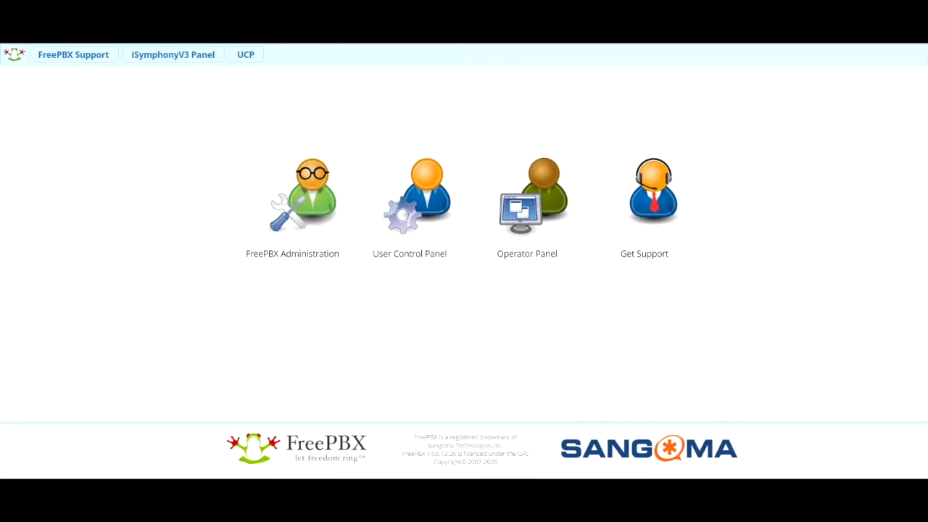
Log in to FreePBX Administration as admin with the account password
{"action": "left_click", "coordinate": [308, 189]}
{"action": "type", "text": "admin"}
{"action": "key", "text": "Tab"}
{"action": "type", "text": "•"}
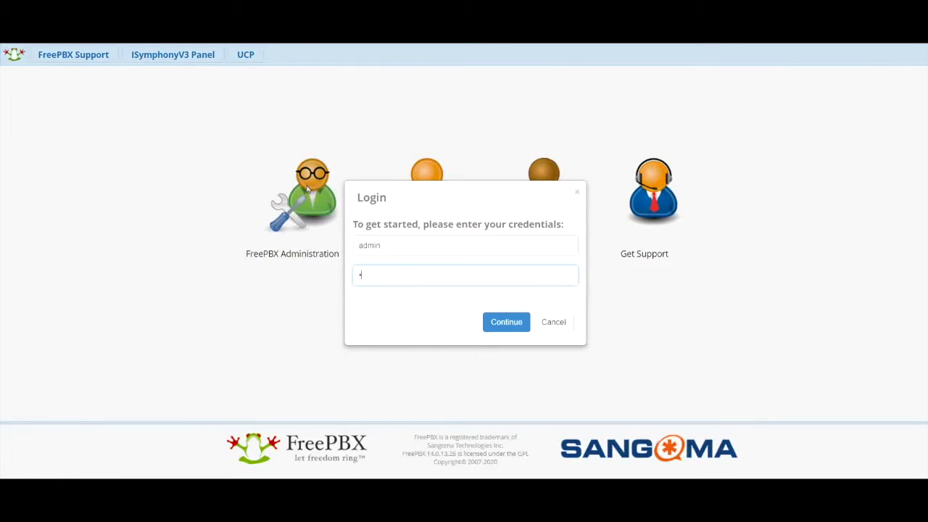
{"action": "key", "text": "Return"}
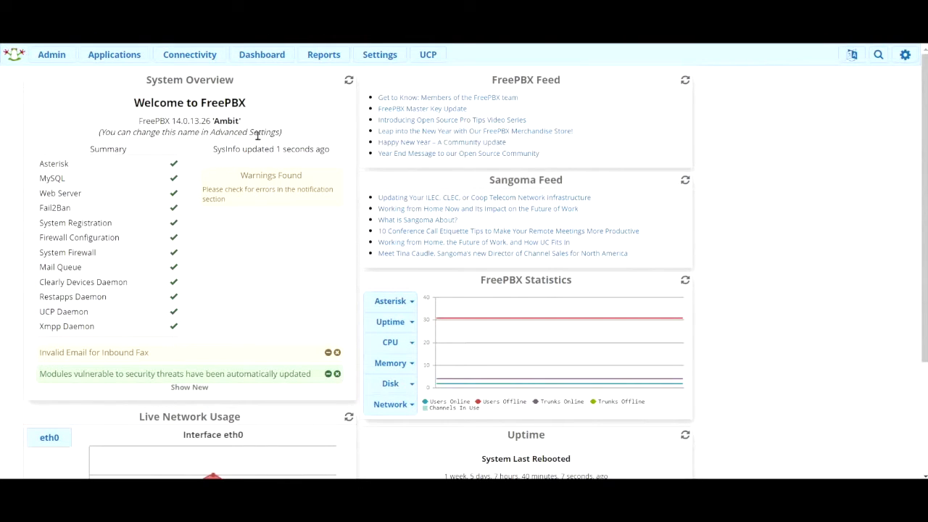
Check the FreePBX version in the system overview and open the Extensions list
{"action": "left_click_drag", "start_coordinate": [174, 120], "coordinate": [213, 121]}
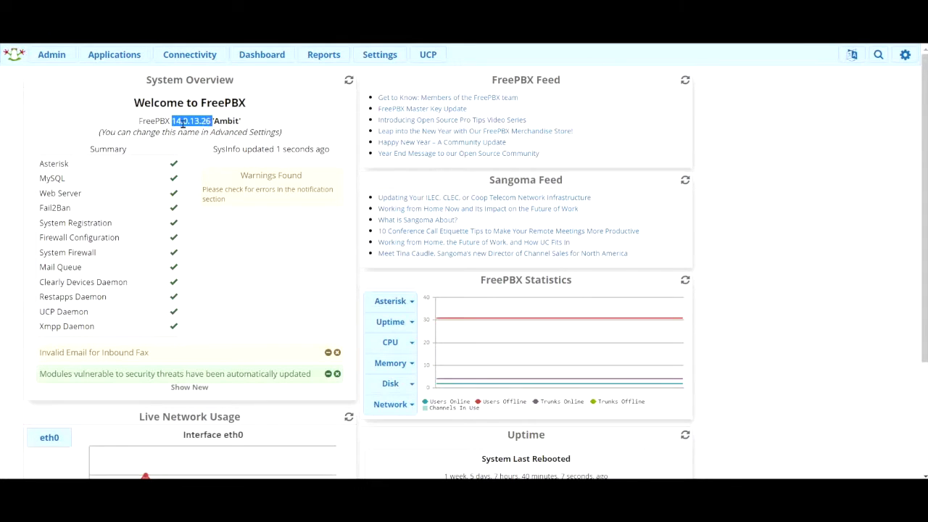
{"action": "left_click", "coordinate": [189, 159]}
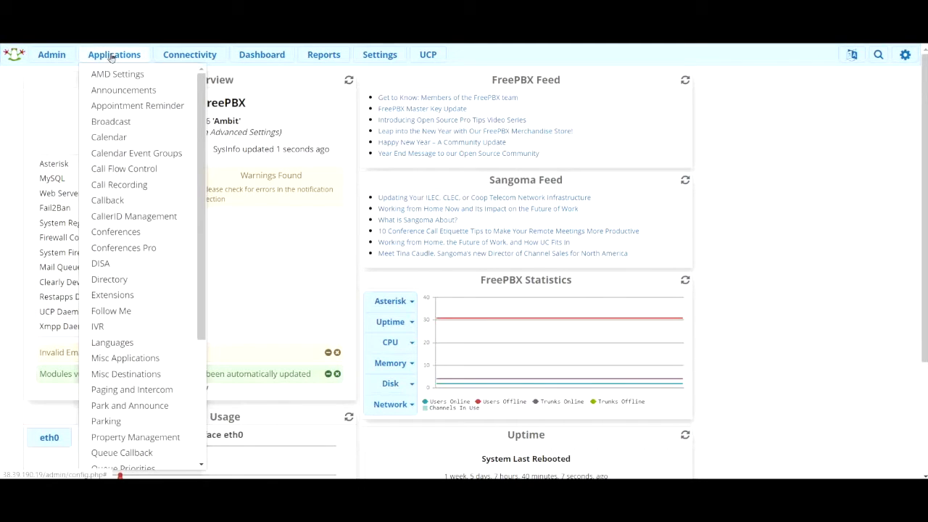
{"action": "mouse_move", "coordinate": [114, 58]}
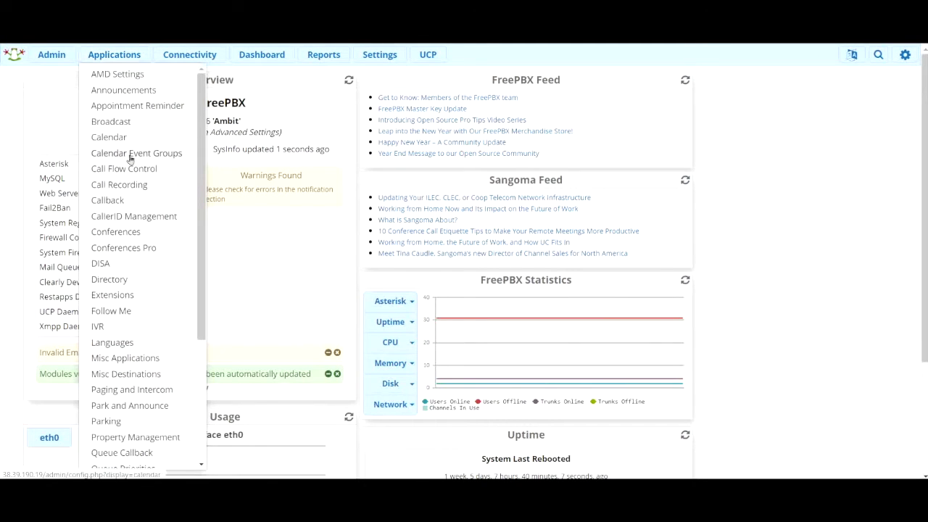
{"action": "left_click", "coordinate": [113, 297]}
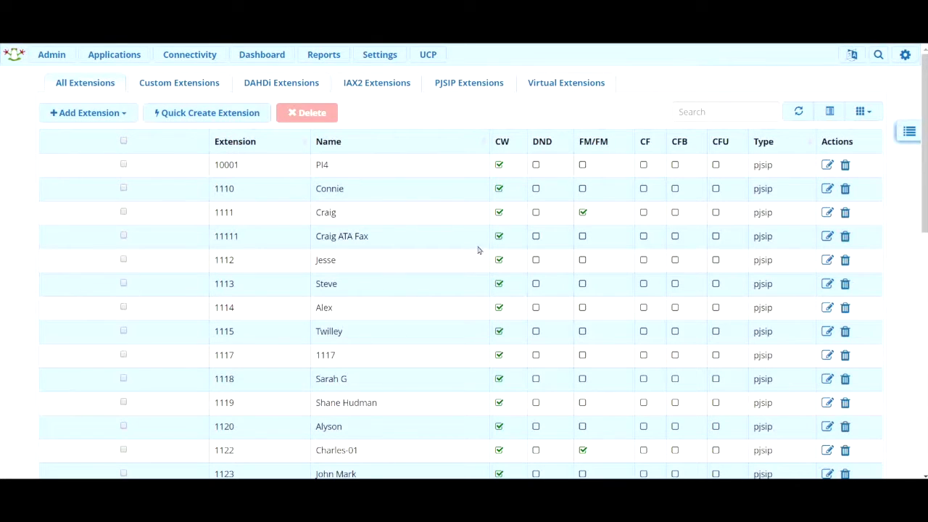
Look through the whole list of extensions, examining their numbers, names and feature columns
{"action": "scroll", "coordinate": [362, 329], "scroll_direction": "down", "scroll_amount": 4}
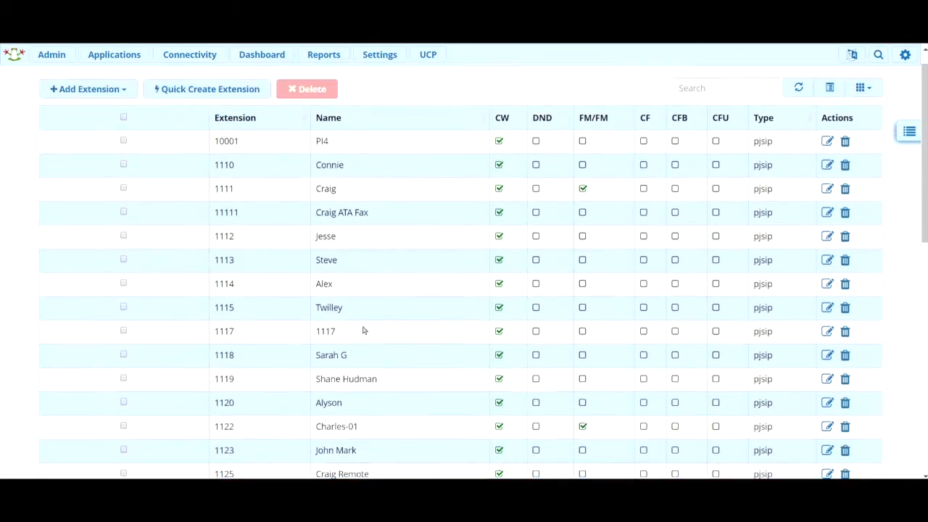
{"action": "scroll", "coordinate": [275, 120], "scroll_direction": "down", "scroll_amount": 3}
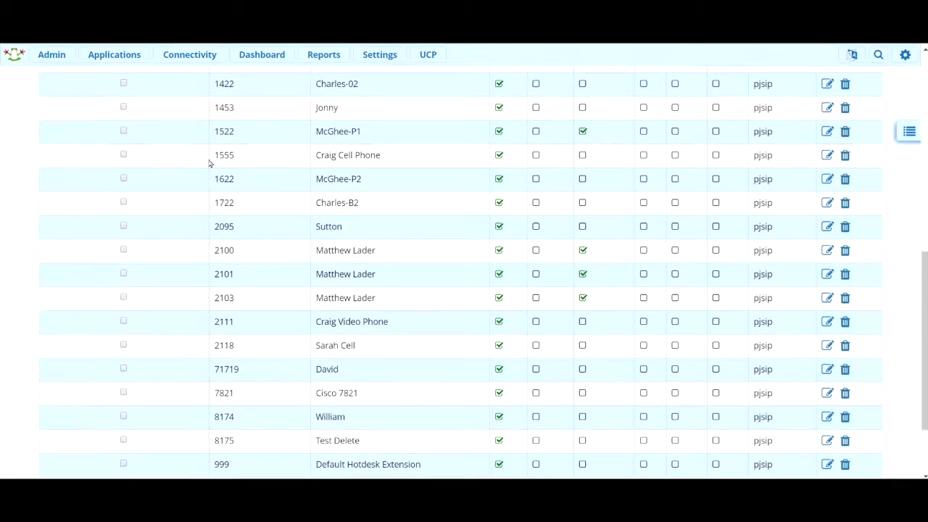
{"action": "scroll", "coordinate": [446, 237], "scroll_direction": "up", "scroll_amount": 5}
{"action": "scroll", "coordinate": [428, 217], "scroll_direction": "up", "scroll_amount": 2}
{"action": "scroll", "coordinate": [234, 195], "scroll_direction": "down", "scroll_amount": 4}
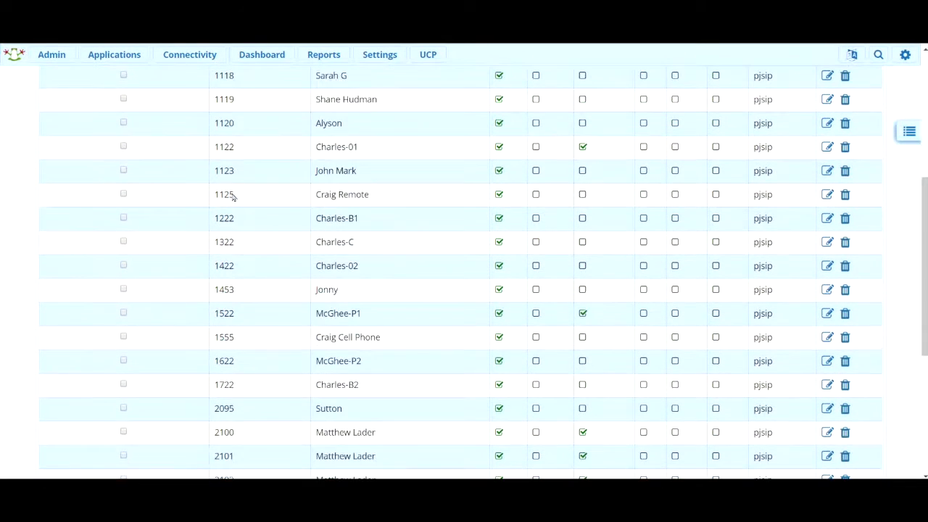
{"action": "scroll", "coordinate": [447, 257], "scroll_direction": "up", "scroll_amount": 4}
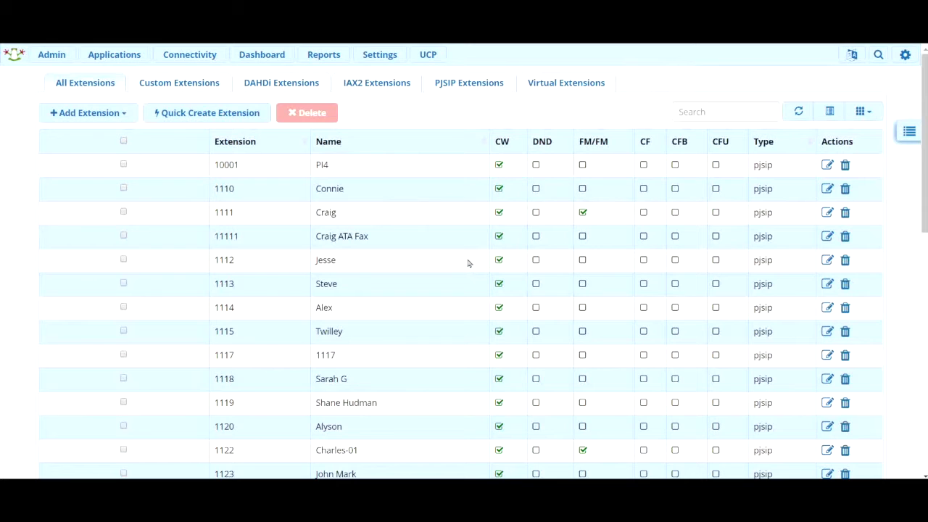
{"action": "scroll", "coordinate": [363, 276], "scroll_direction": "down", "scroll_amount": 3}
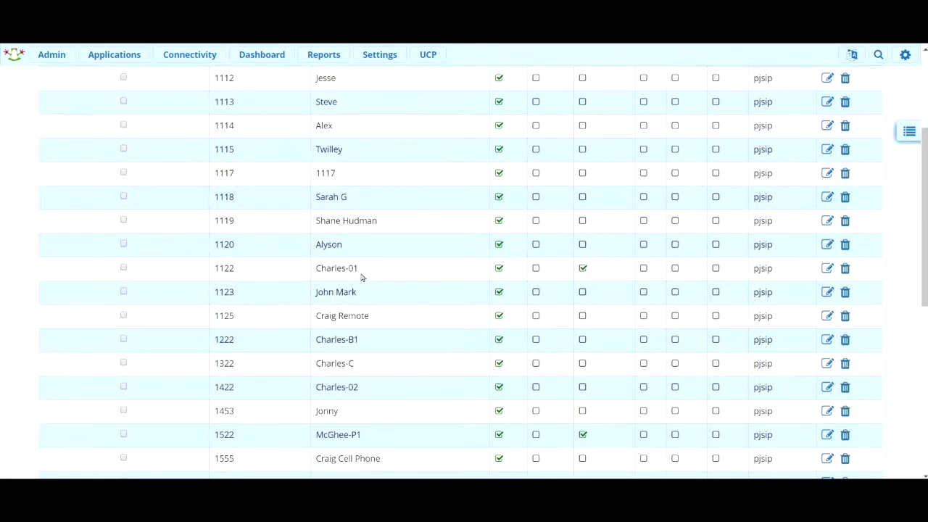
{"action": "scroll", "coordinate": [362, 276], "scroll_direction": "up", "scroll_amount": 3}
{"action": "scroll", "coordinate": [401, 219], "scroll_direction": "down", "scroll_amount": 2}
{"action": "scroll", "coordinate": [401, 219], "scroll_direction": "down", "scroll_amount": 3}
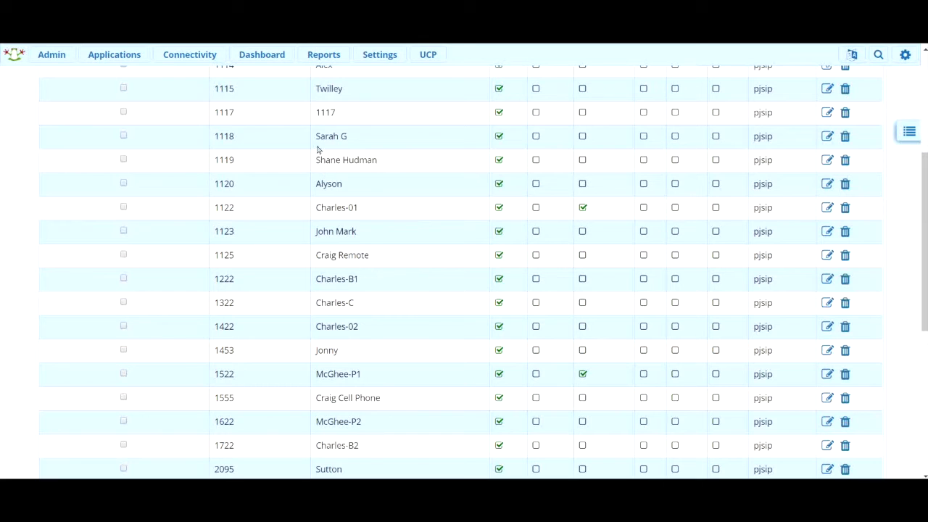
{"action": "scroll", "coordinate": [327, 223], "scroll_direction": "up", "scroll_amount": 3}
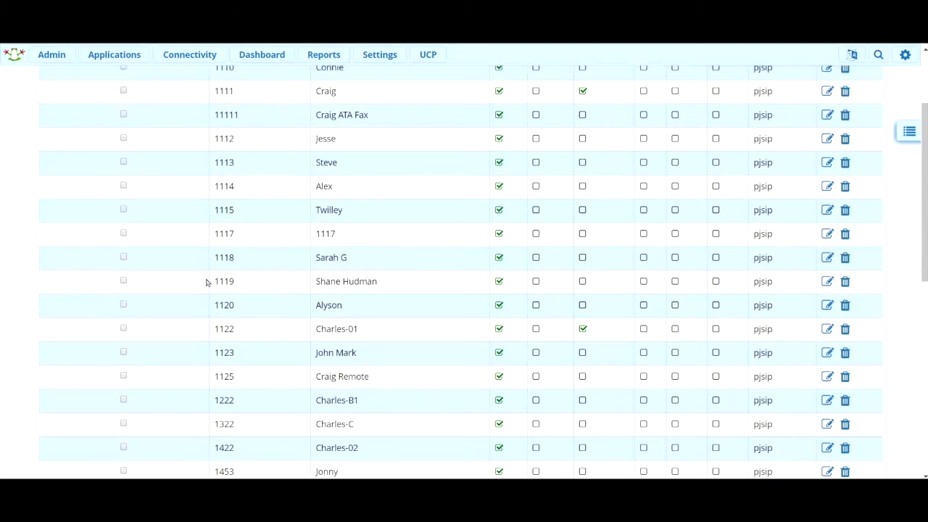
{"action": "scroll", "coordinate": [340, 275], "scroll_direction": "up", "scroll_amount": 3}
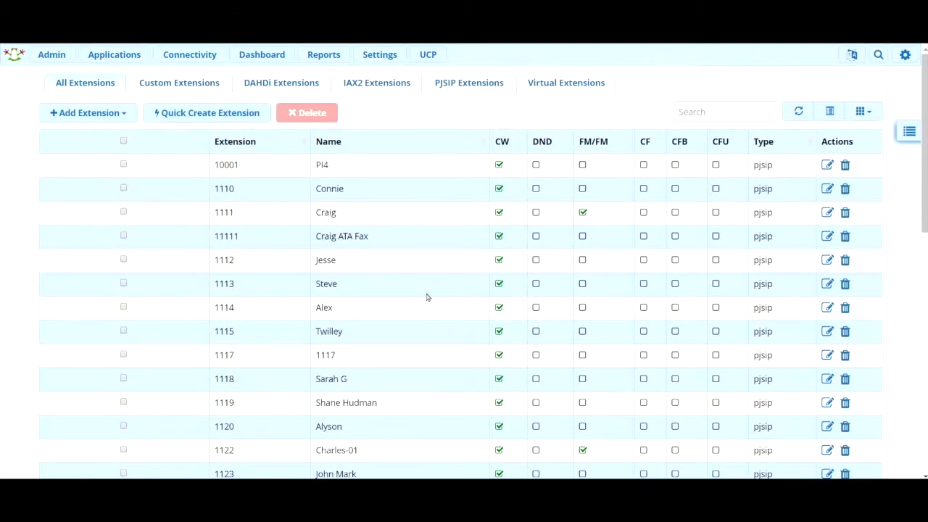
{"action": "scroll", "coordinate": [431, 294], "scroll_direction": "down", "scroll_amount": 3}
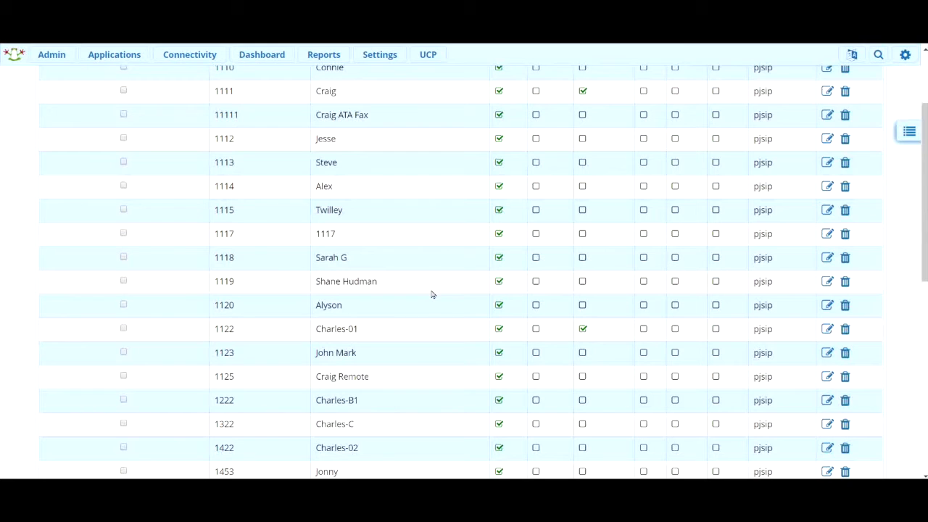
{"action": "scroll", "coordinate": [515, 239], "scroll_direction": "up", "scroll_amount": 3}
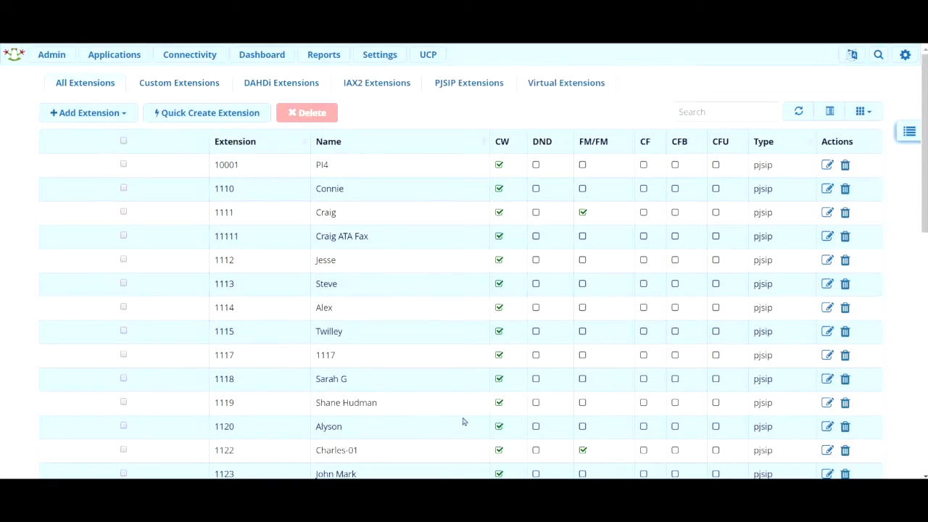
{"action": "scroll", "coordinate": [429, 286], "scroll_direction": "down", "scroll_amount": 3}
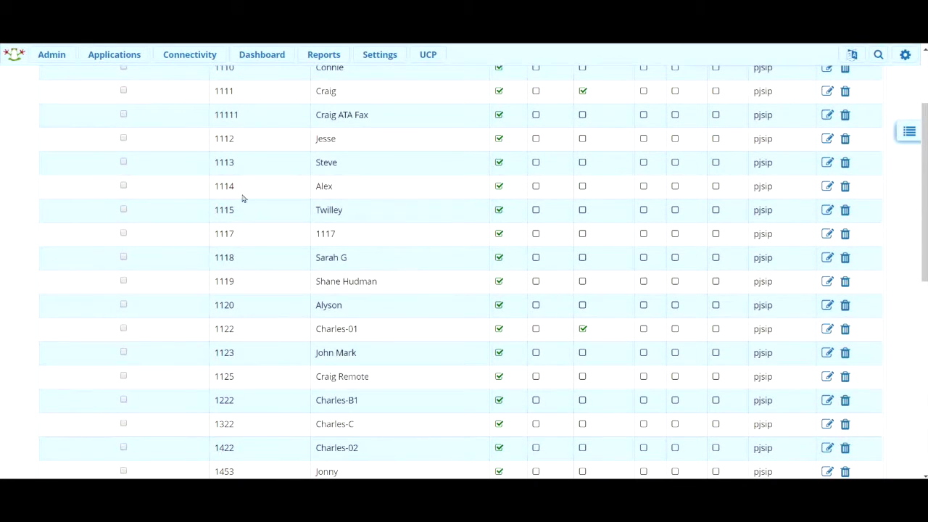
{"action": "scroll", "coordinate": [326, 239], "scroll_direction": "up", "scroll_amount": 3}
{"action": "scroll", "coordinate": [266, 196], "scroll_direction": "down", "scroll_amount": 1}
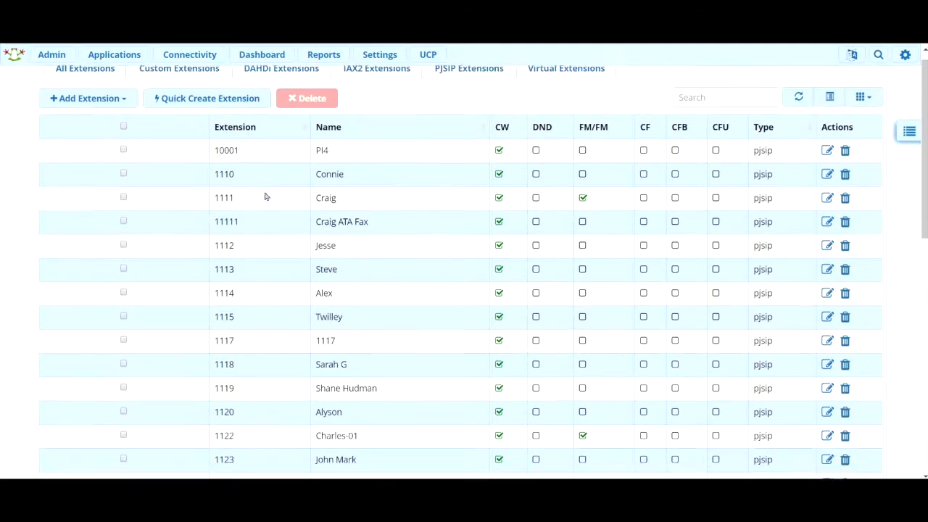
{"action": "scroll", "coordinate": [266, 196], "scroll_direction": "down", "scroll_amount": 8}
{"action": "scroll", "coordinate": [266, 207], "scroll_direction": "up", "scroll_amount": 2}
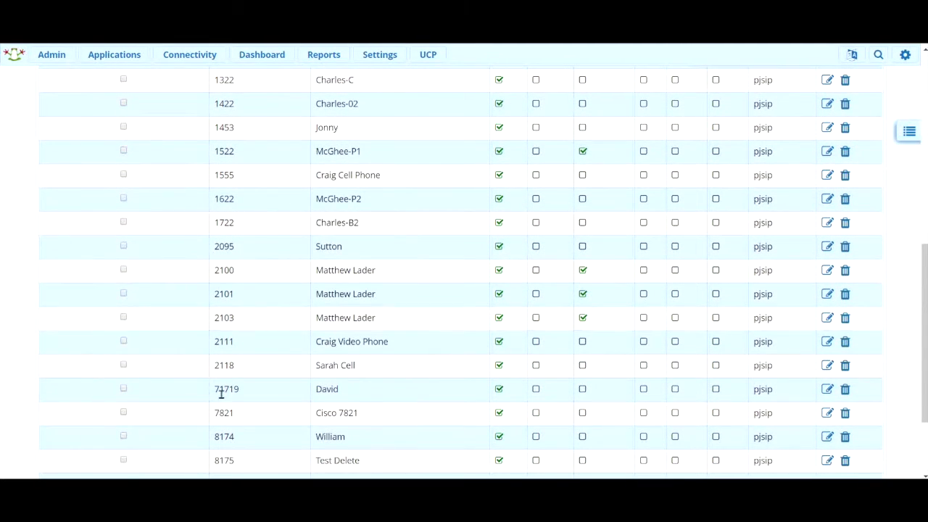
{"action": "scroll", "coordinate": [427, 317], "scroll_direction": "up", "scroll_amount": 5}
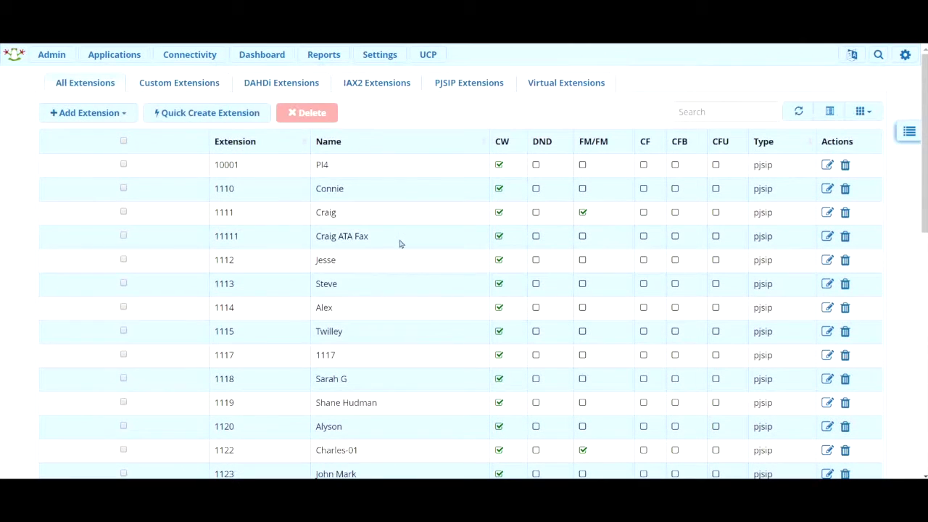
{"action": "scroll", "coordinate": [363, 225], "scroll_direction": "down", "scroll_amount": 8}
{"action": "scroll", "coordinate": [276, 203], "scroll_direction": "up", "scroll_amount": 1}
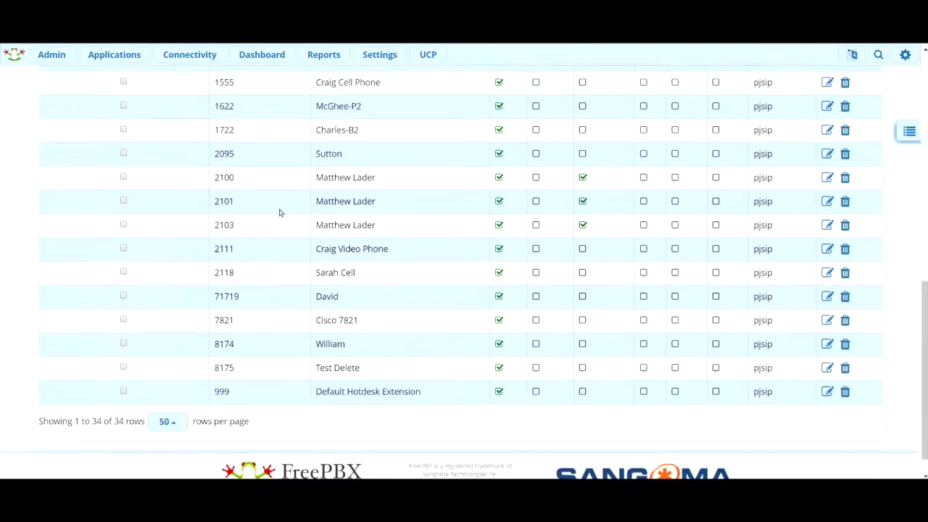
Switch the extensions list to 25 rows per page and back to 50
{"action": "scroll", "coordinate": [279, 212], "scroll_direction": "down", "scroll_amount": 1}
{"action": "left_click", "coordinate": [179, 392]}
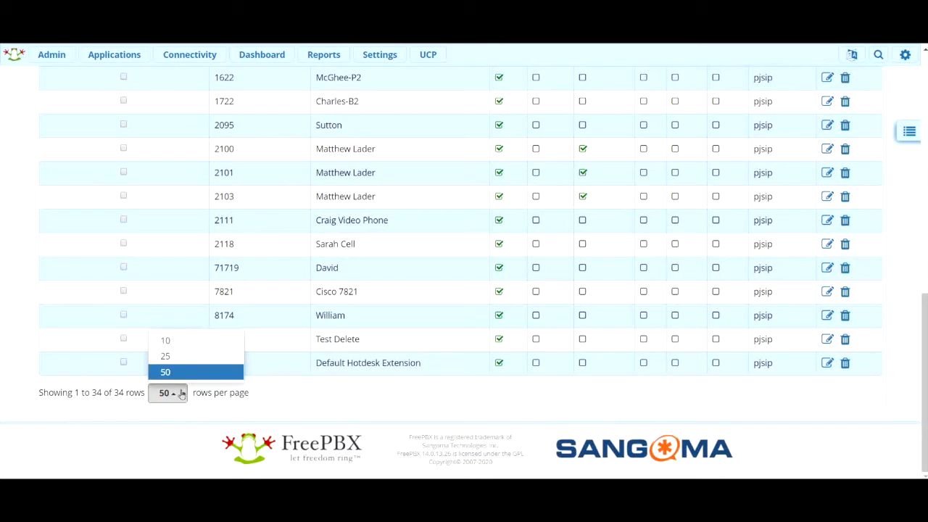
{"action": "left_click", "coordinate": [179, 356]}
{"action": "left_click", "coordinate": [169, 389]}
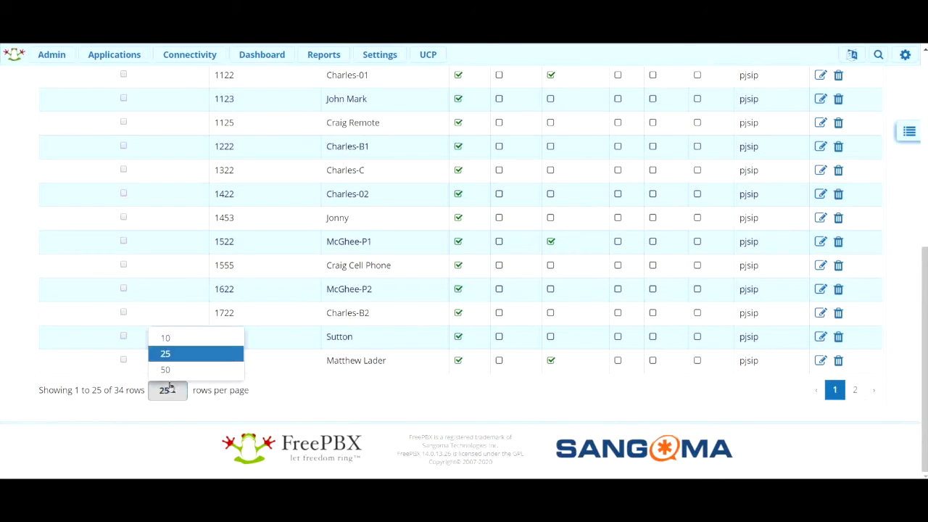
{"action": "left_click", "coordinate": [165, 369]}
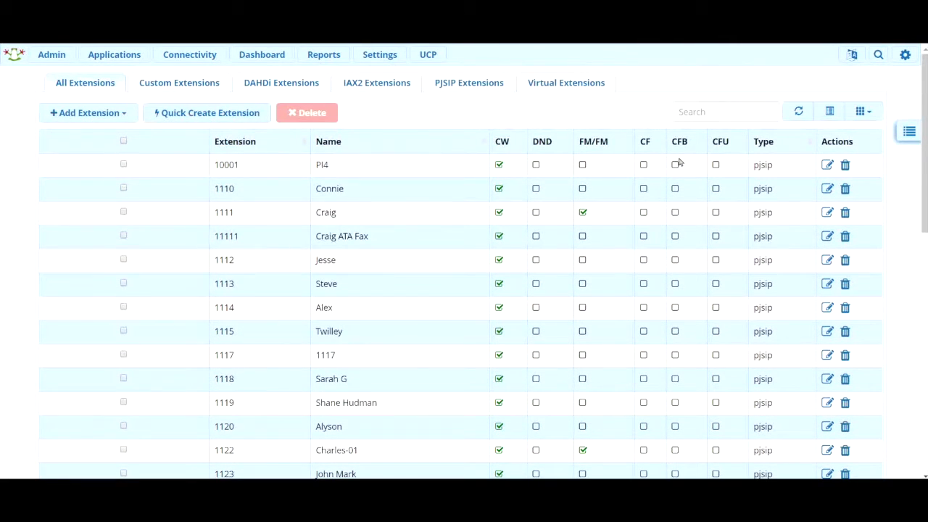
Search the extensions list by the number 1117, and clear the search
{"action": "left_click", "coordinate": [705, 112]}
{"action": "type", "text": "1117"}
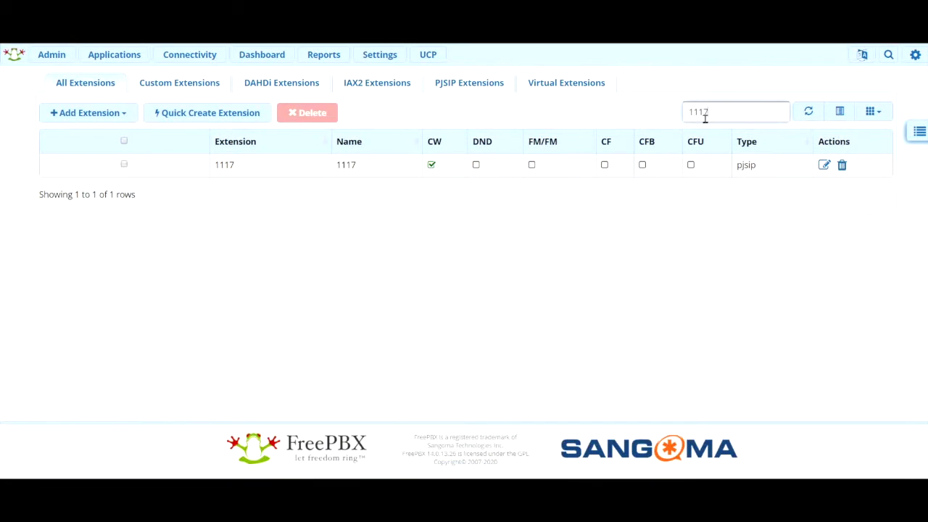
{"action": "key", "text": "BackSpace"}
{"action": "key", "text": "BackSpace"}
{"action": "key", "text": "BackSpace"}
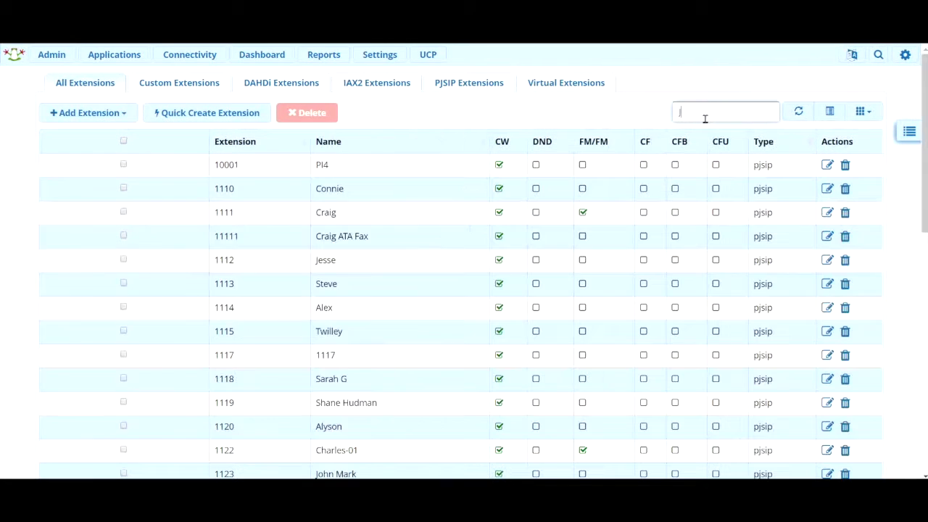
Search the extensions list by a user's first name, and clear the search
{"action": "type", "text": "Jesse"}
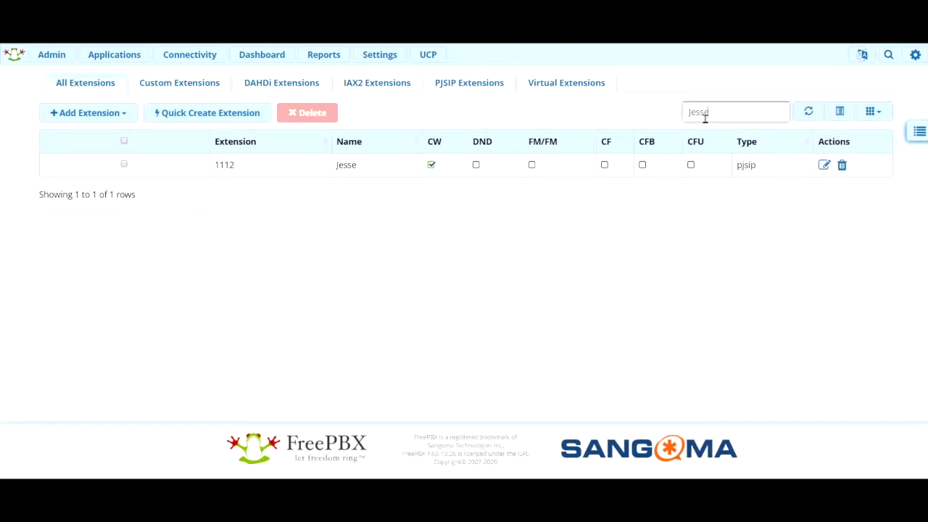
{"action": "key", "text": "BackSpace"}
{"action": "key", "text": "BackSpace"}
{"action": "key", "text": "BackSpace"}
{"action": "key", "text": "BackSpace"}
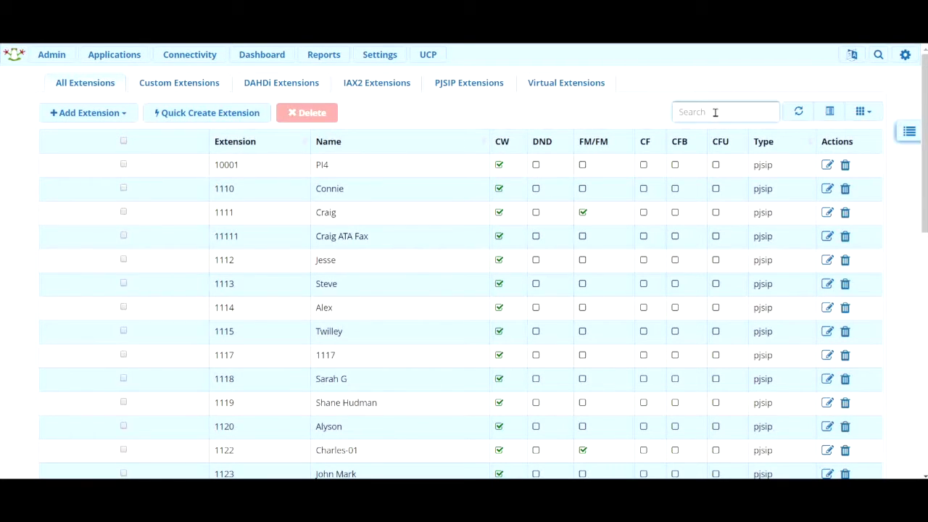
Set the display name of extension 1117 to "Test ext", submit it and apply the configuration
{"action": "type", "text": "1117"}
{"action": "left_click", "coordinate": [826, 167]}
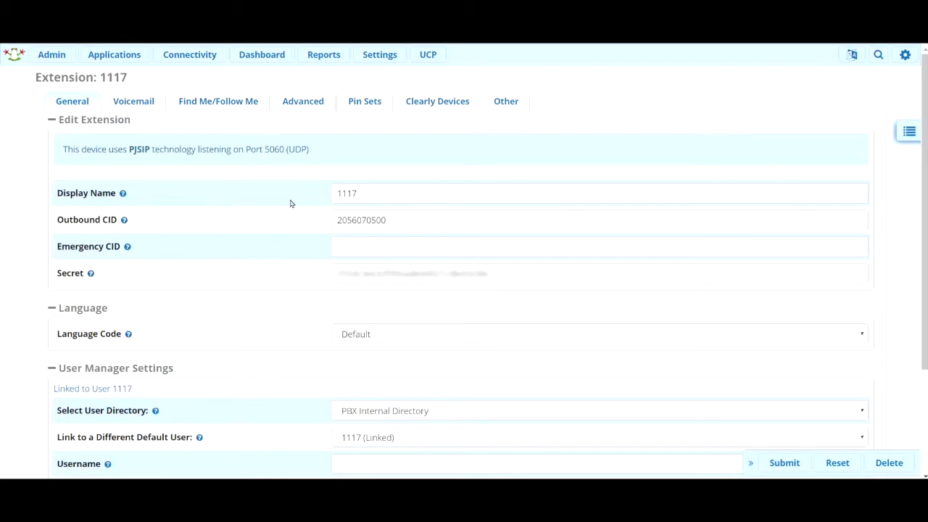
{"action": "double_click", "coordinate": [353, 193]}
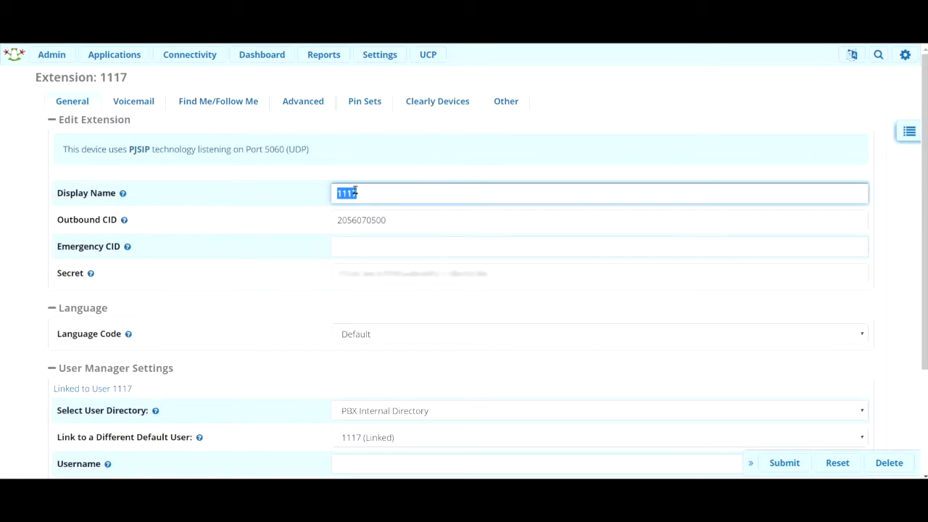
{"action": "type", "text": "Test ext"}
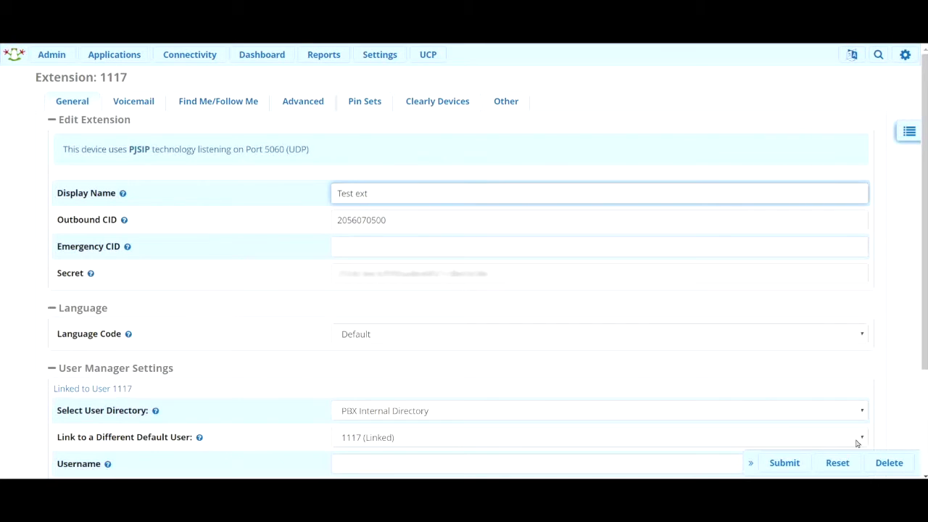
{"action": "left_click", "coordinate": [783, 463]}
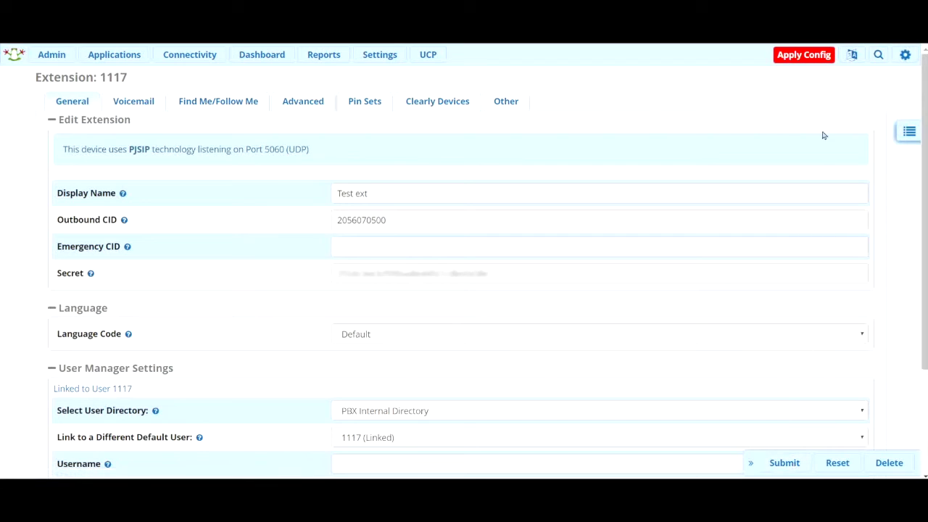
{"action": "left_click", "coordinate": [803, 58]}
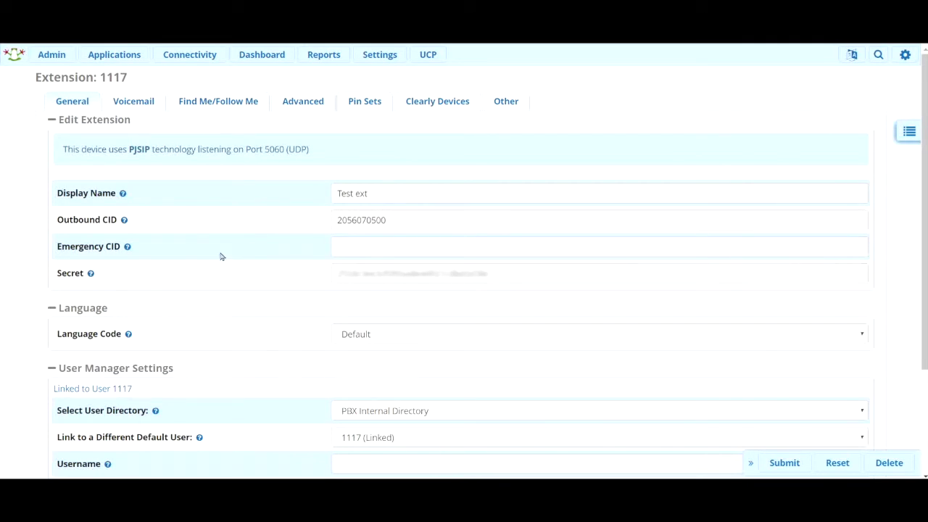
Review the general settings of extension 1117, including its Secret field
{"action": "mouse_move", "coordinate": [91, 274]}
{"action": "left_click", "coordinate": [389, 269]}
{"action": "scroll", "coordinate": [244, 269], "scroll_direction": "down", "scroll_amount": 3}
{"action": "scroll", "coordinate": [244, 265], "scroll_direction": "up", "scroll_amount": 3}
Set voicemail to disabled for extension 1117
{"action": "left_click", "coordinate": [143, 105]}
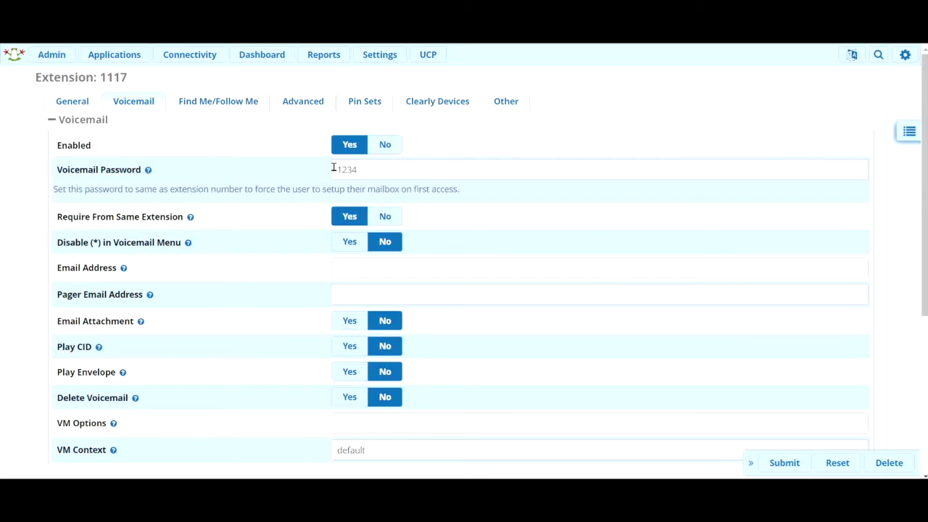
{"action": "left_click", "coordinate": [385, 147]}
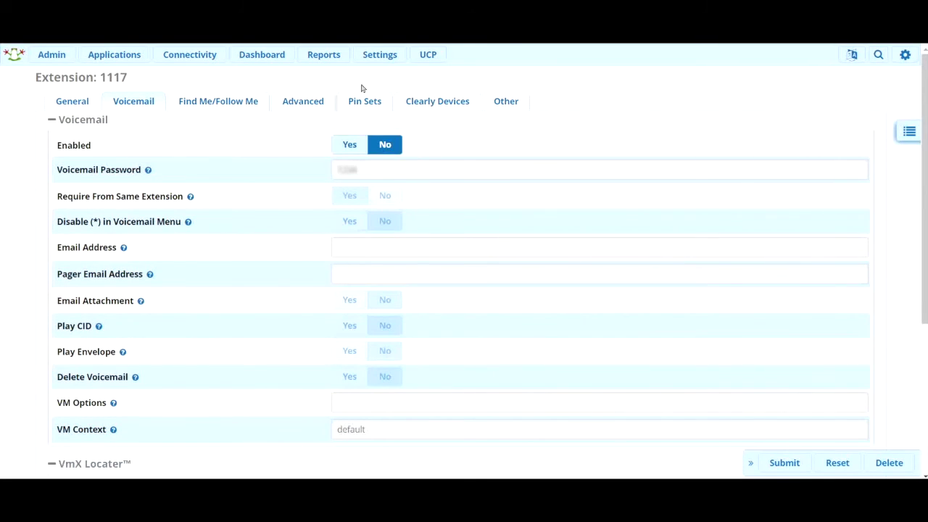
Enable voicemail for extension 1117 and examine its Voicemail Password field
{"action": "left_click", "coordinate": [349, 147]}
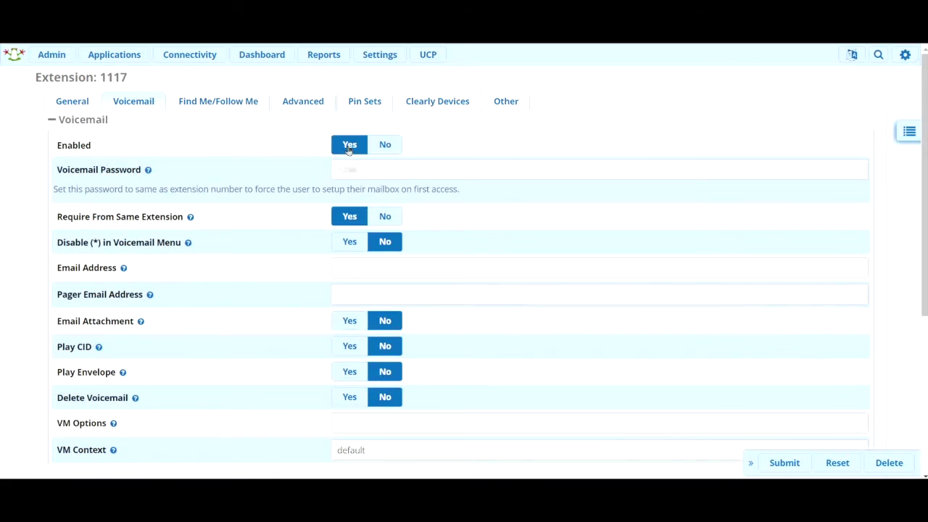
{"action": "left_click", "coordinate": [344, 170]}
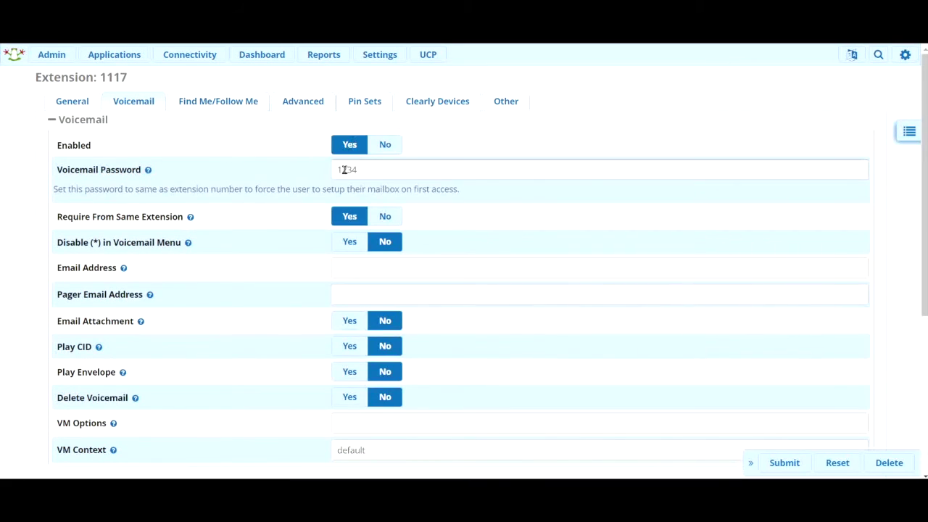
{"action": "double_click", "coordinate": [345, 170]}
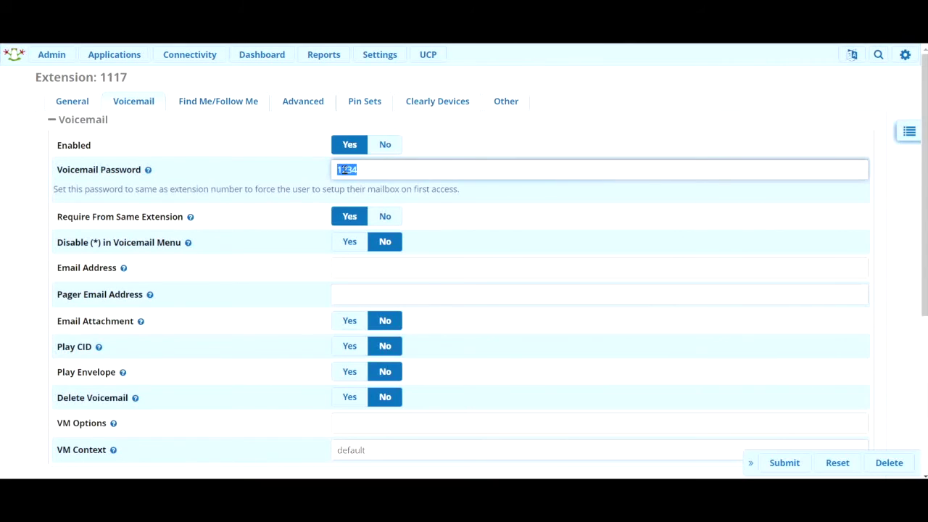
{"action": "left_click", "coordinate": [269, 151]}
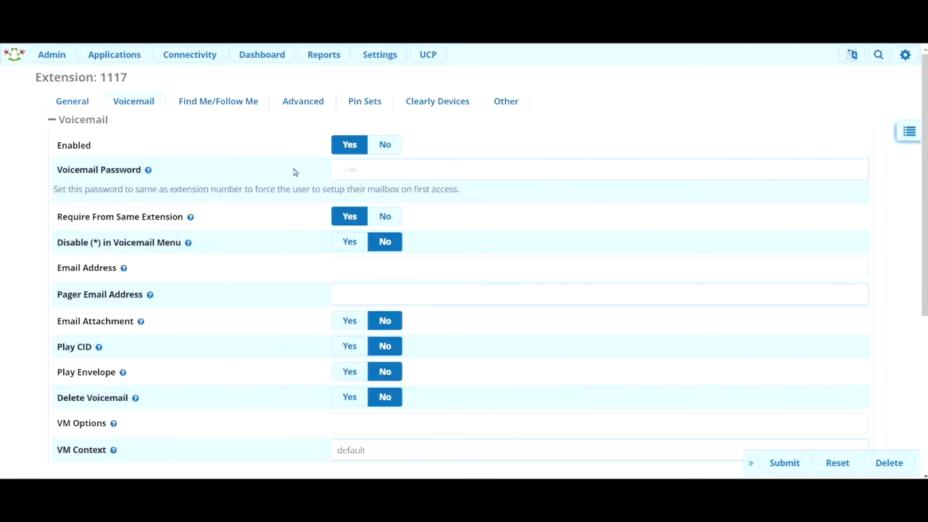
{"action": "left_click", "coordinate": [338, 169]}
{"action": "left_click", "coordinate": [291, 149]}
{"action": "left_click", "coordinate": [351, 170]}
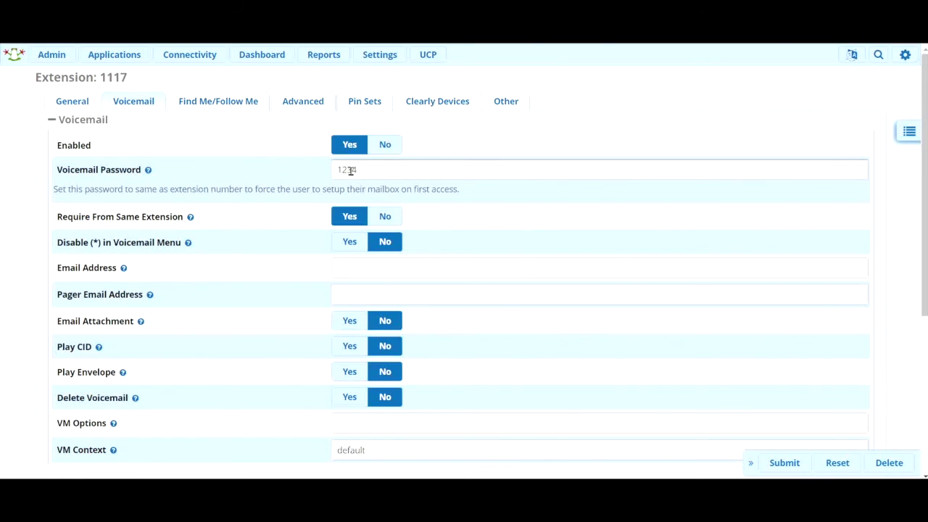
{"action": "left_click", "coordinate": [273, 170]}
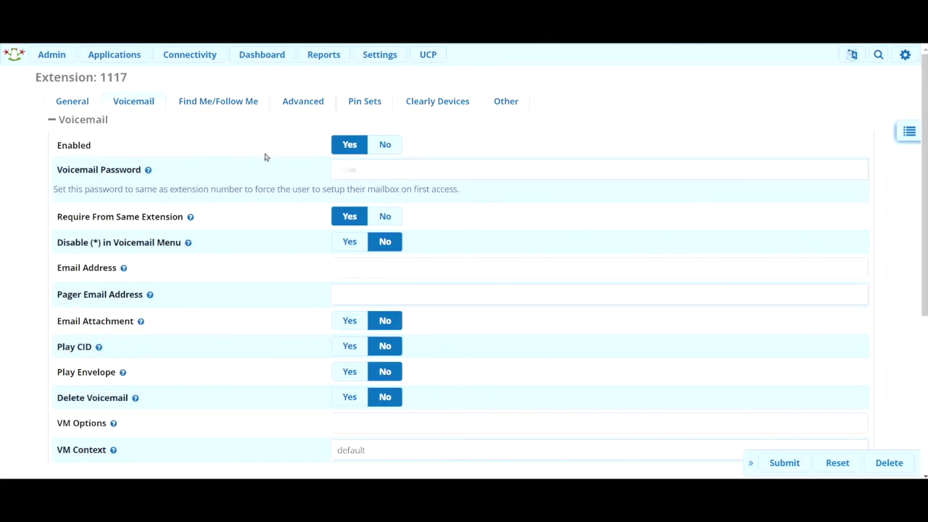
{"action": "left_click", "coordinate": [348, 170]}
{"action": "left_click", "coordinate": [311, 170]}
{"action": "left_click", "coordinate": [344, 171]}
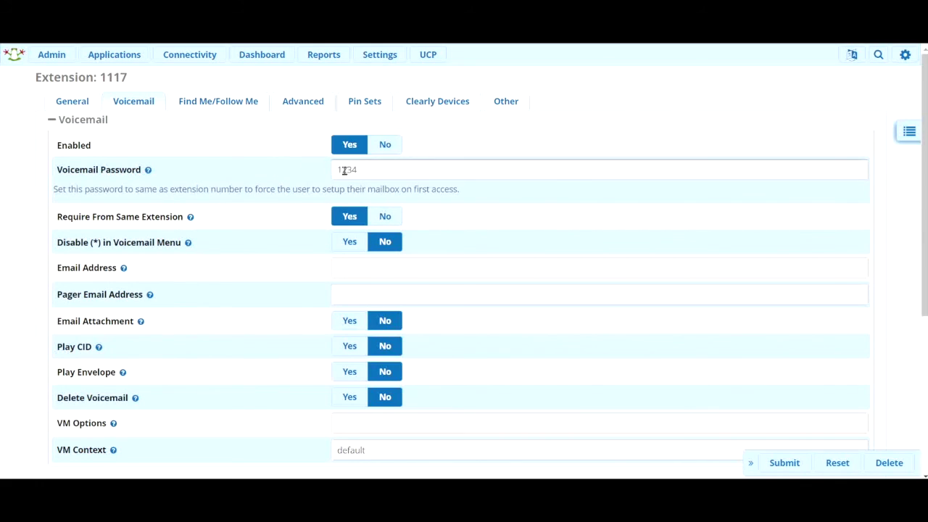
{"action": "left_click", "coordinate": [750, 326]}
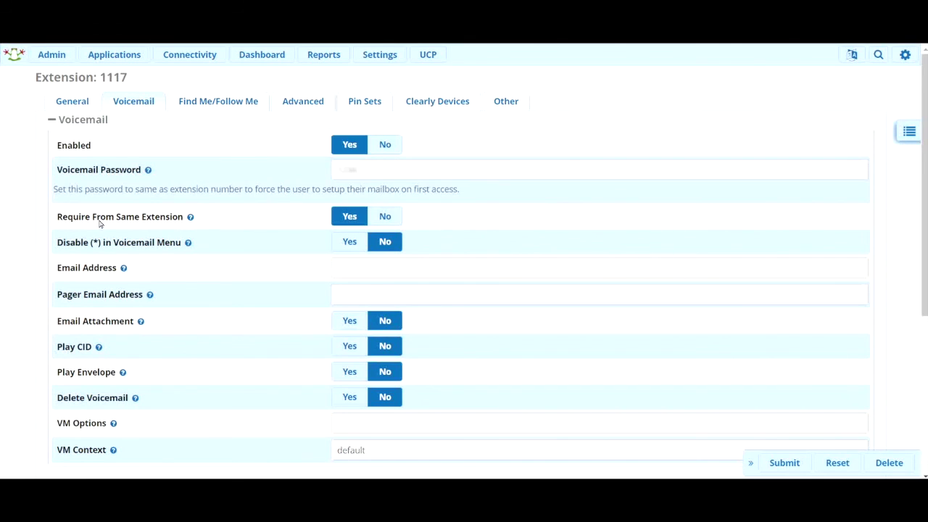
Read the help for Require From Same Extension, and return to the general settings of extension 1117
{"action": "mouse_move", "coordinate": [191, 216]}
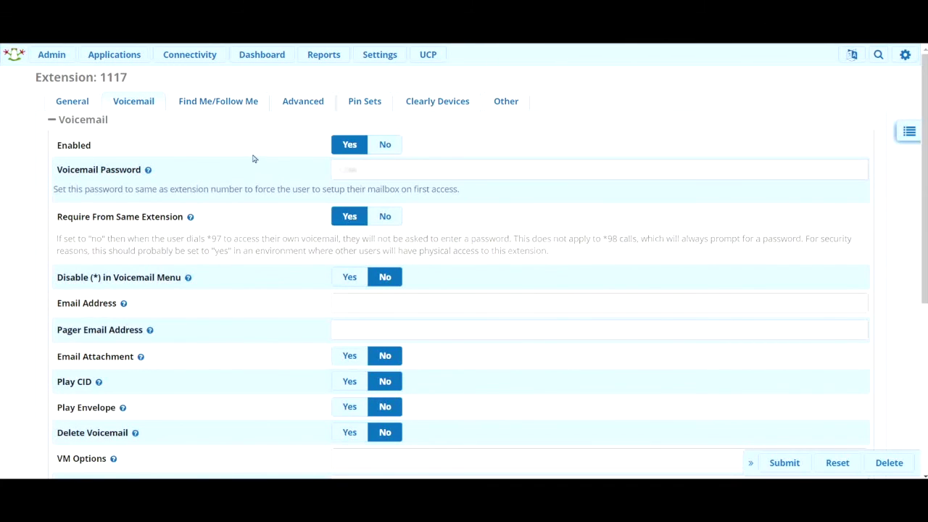
{"action": "scroll", "coordinate": [222, 132], "scroll_direction": "down", "scroll_amount": 5}
{"action": "scroll", "coordinate": [224, 135], "scroll_direction": "up", "scroll_amount": 5}
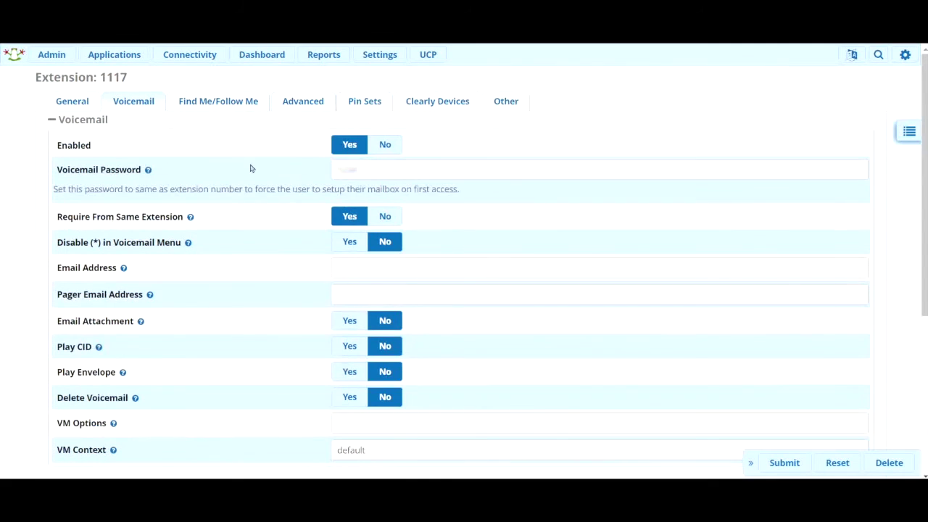
{"action": "left_click", "coordinate": [72, 103]}
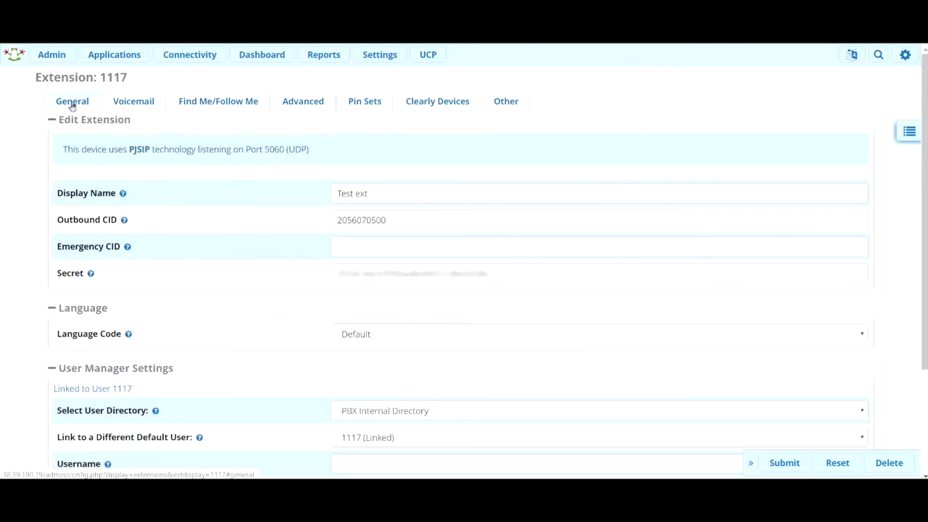
{"action": "left_click", "coordinate": [163, 102]}
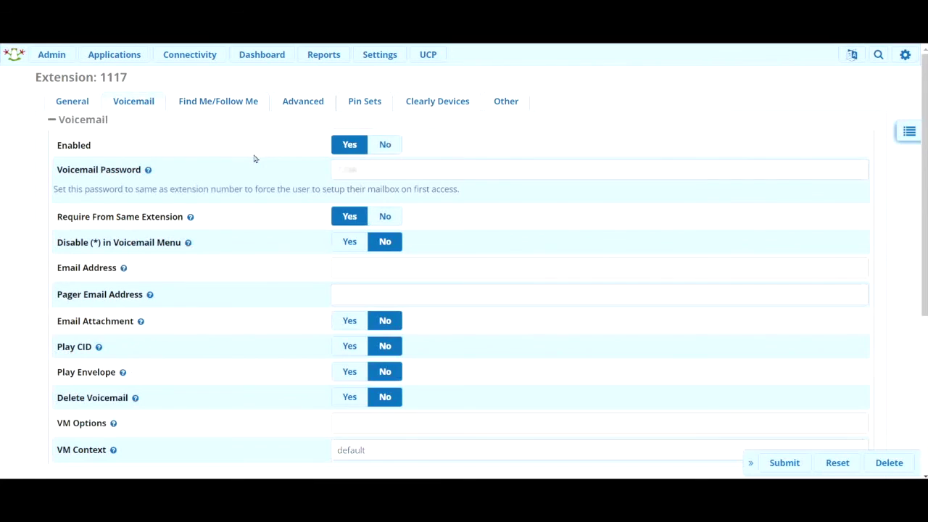
{"action": "left_click", "coordinate": [80, 109]}
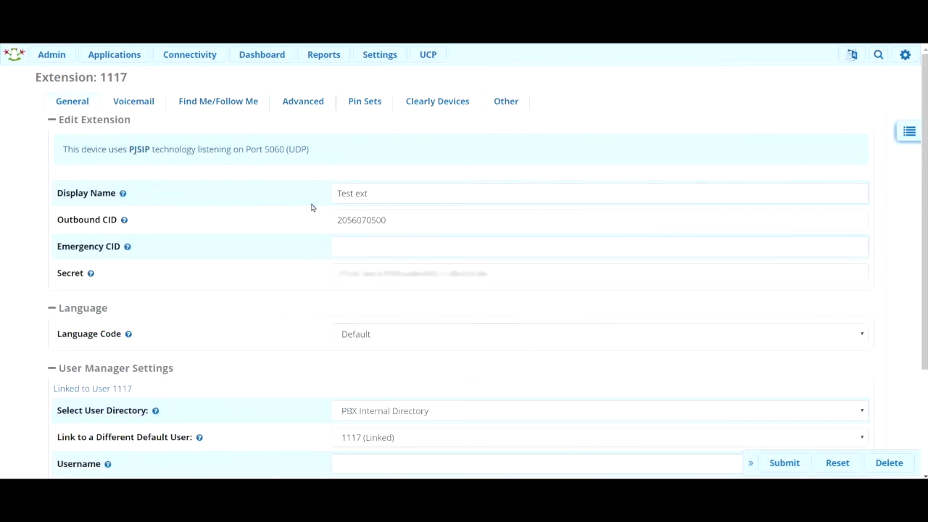